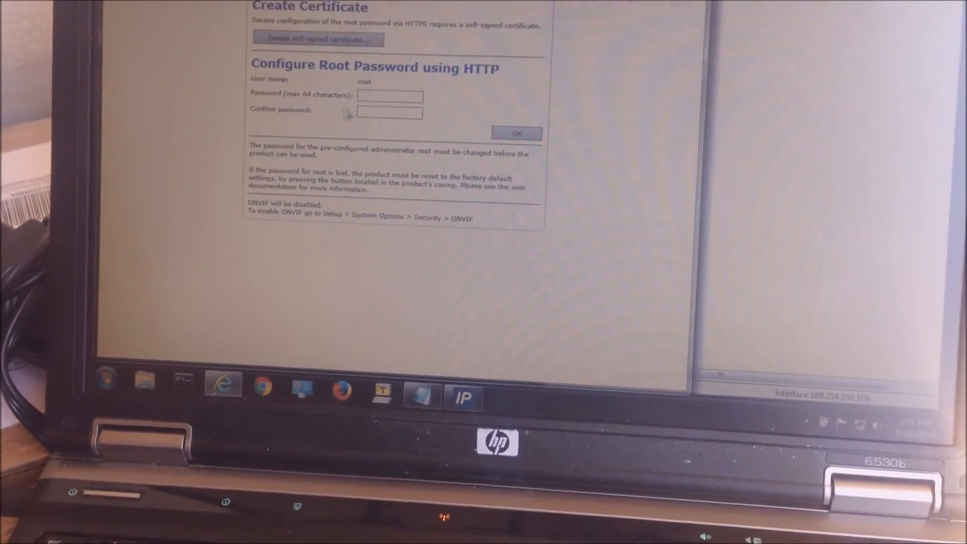
# Set the root password and log in to the camera as root via Windows Security.
pyautogui.click(420, 109)
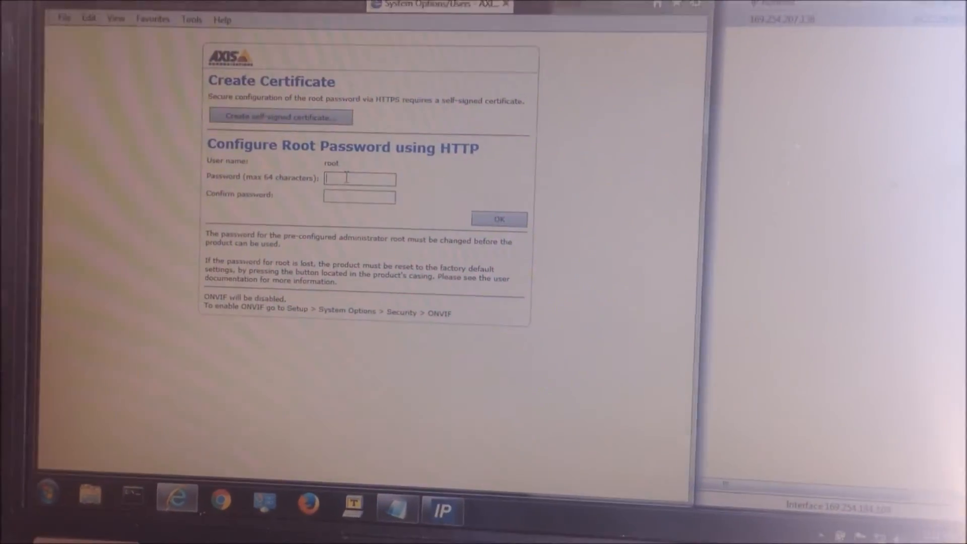
pyautogui.write('••')
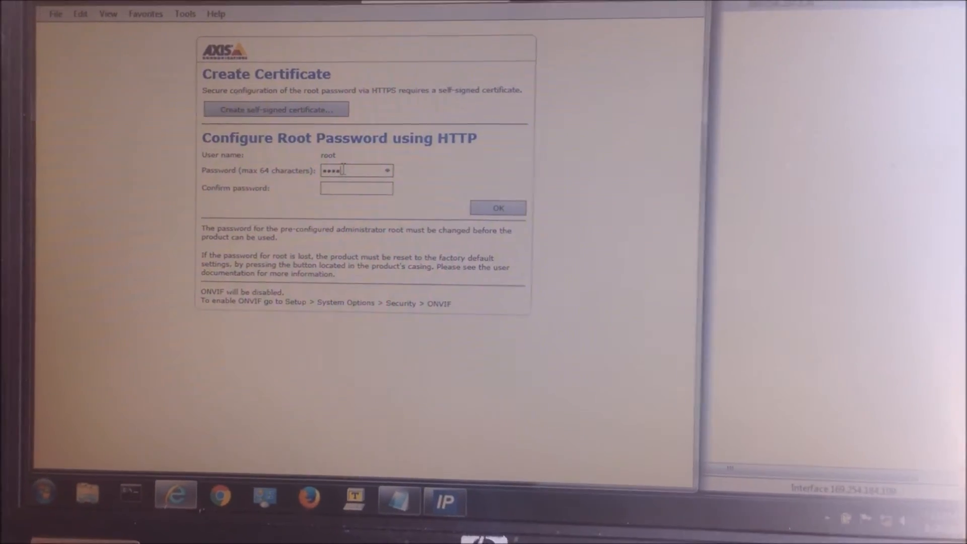
pyautogui.write('•••••')
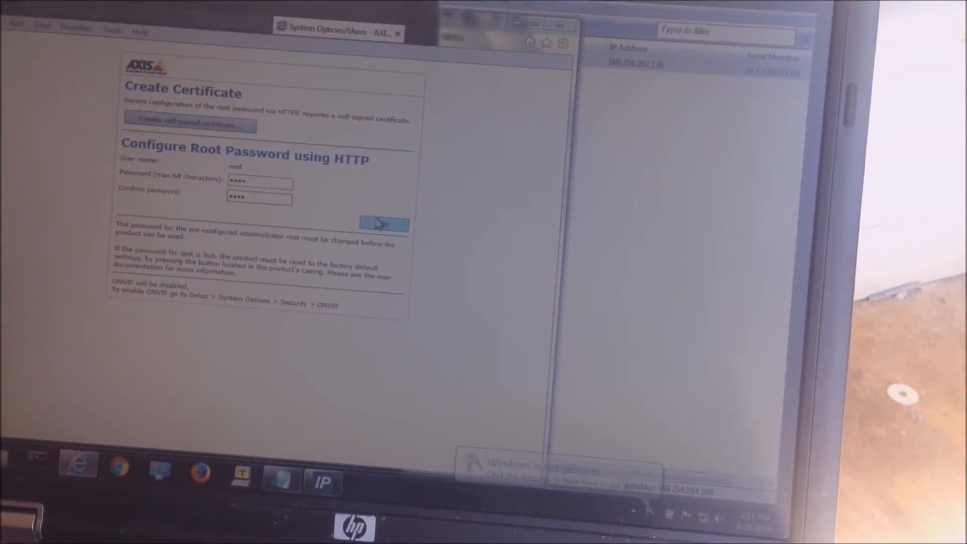
pyautogui.click(381, 184)
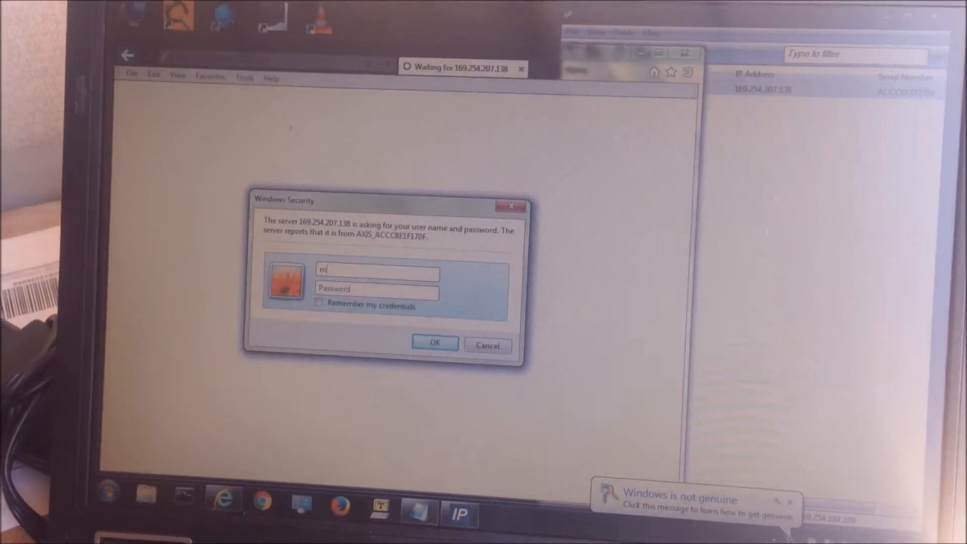
pyautogui.write('root')
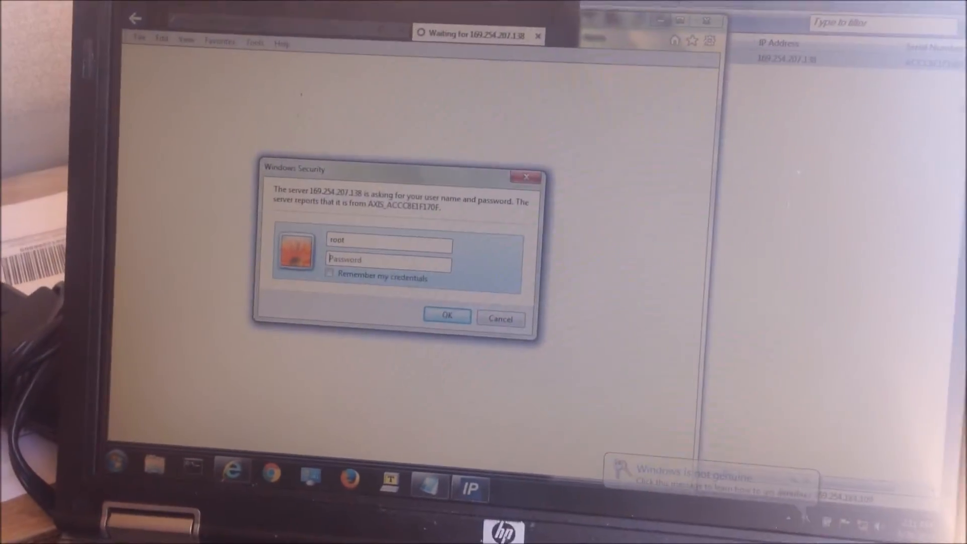
pyautogui.press('Tab')
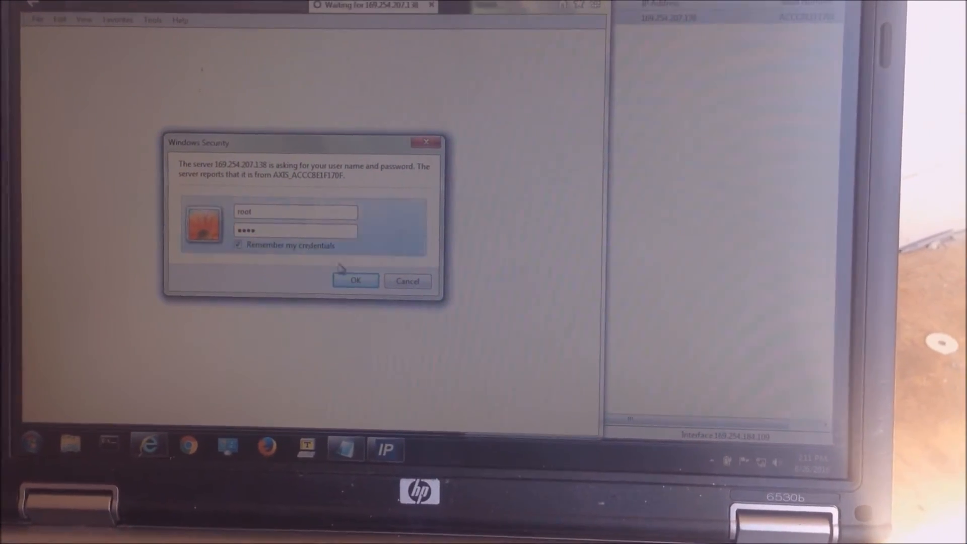
pyautogui.click(363, 272)
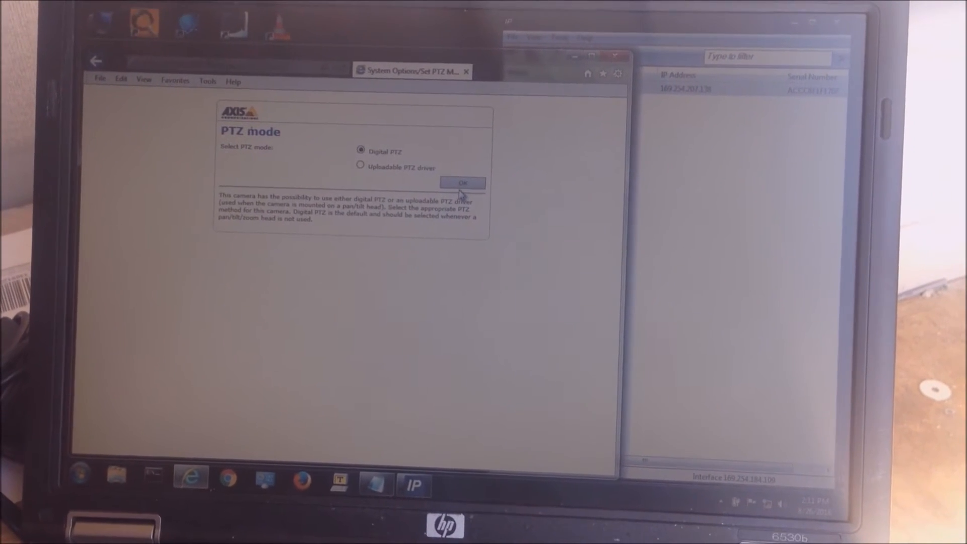
# Confirm Digital PTZ mode and 60 Hz power line frequency.
pyautogui.click(453, 190)
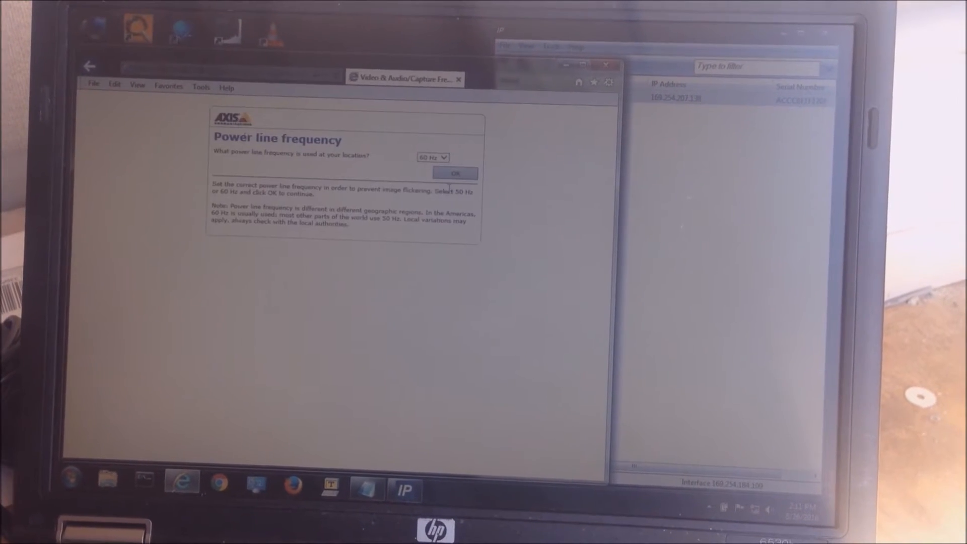
pyautogui.click(448, 178)
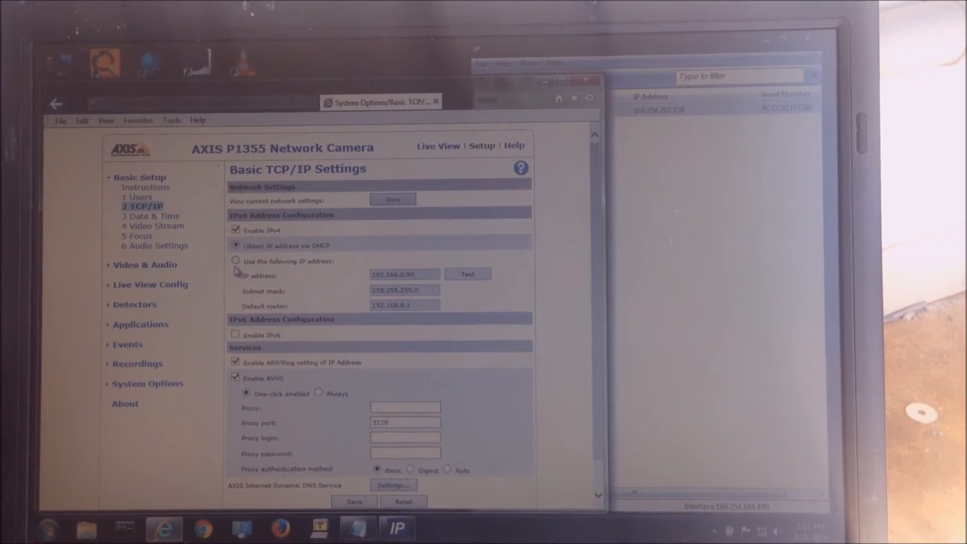
# Switch IPv4 to a manual address and clear the old router and IP address values.
pyautogui.click(242, 266)
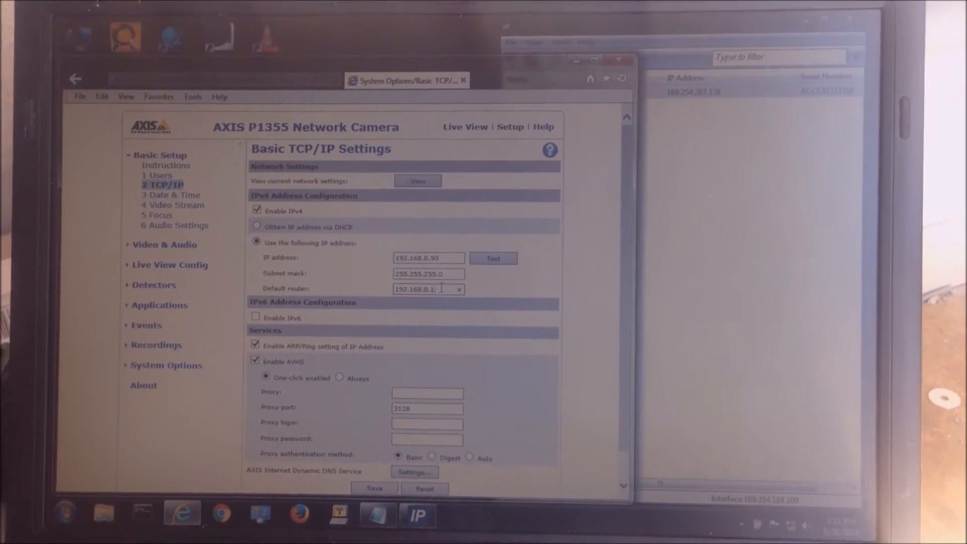
pyautogui.press('BackSpace')
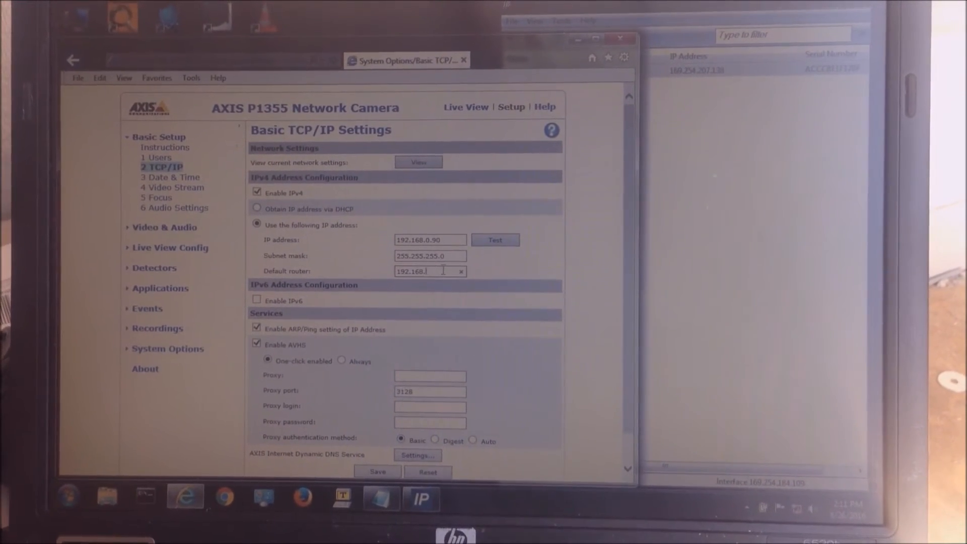
pyautogui.press('BackSpace')
pyautogui.press('BackSpace')
pyautogui.press('BackSpace')
pyautogui.press('BackSpace')
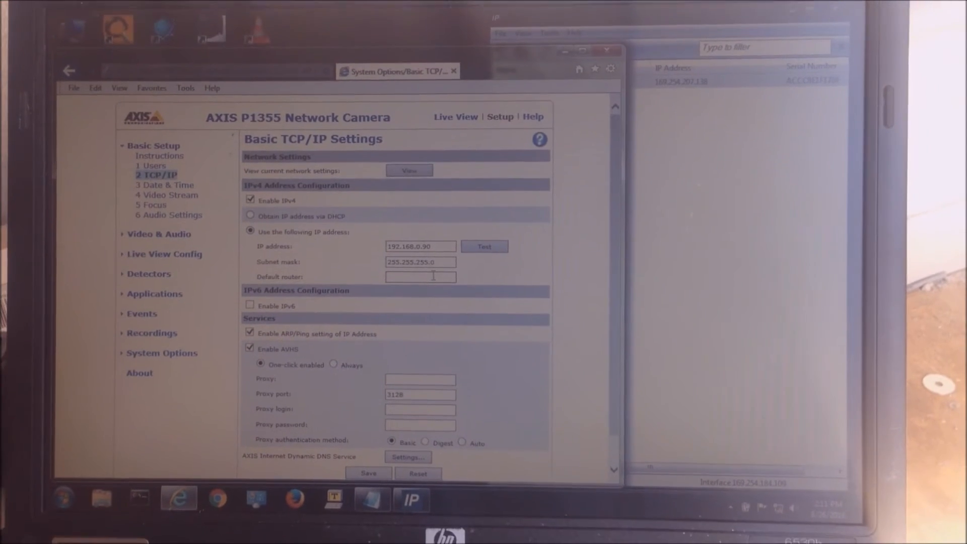
pyautogui.click(424, 261)
pyautogui.press('BackSpace')
pyautogui.press('BackSpace')
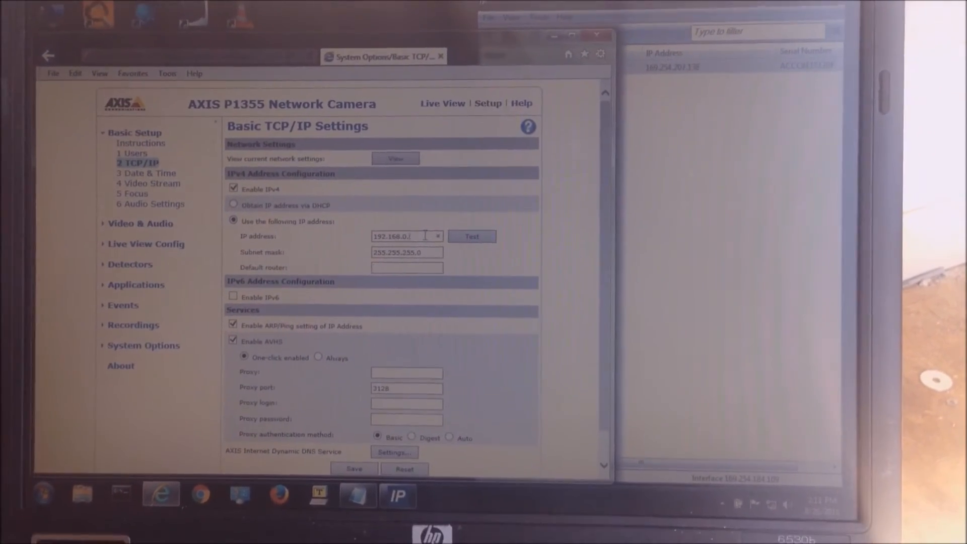
pyautogui.press('BackSpace')
pyautogui.press('BackSpace')
pyautogui.press('BackSpace')
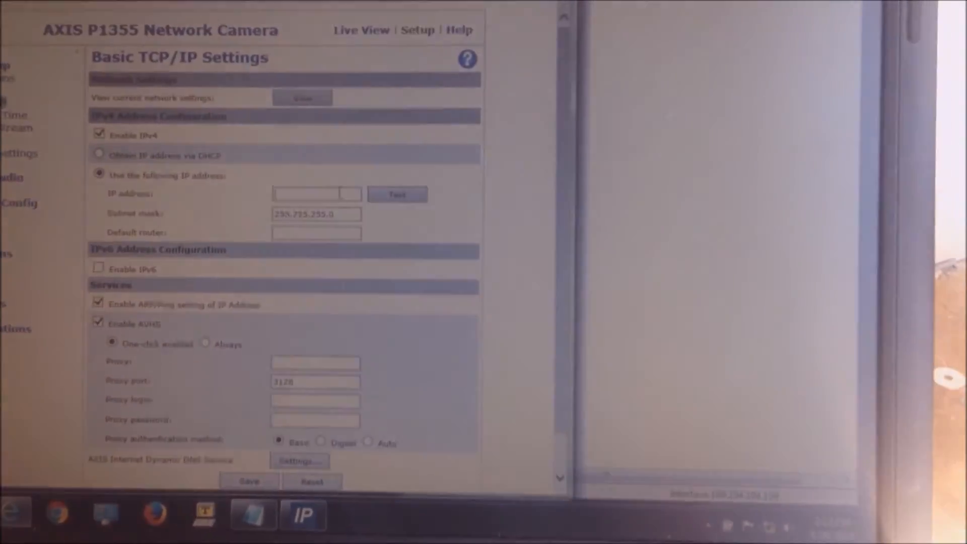
pyautogui.write('161')
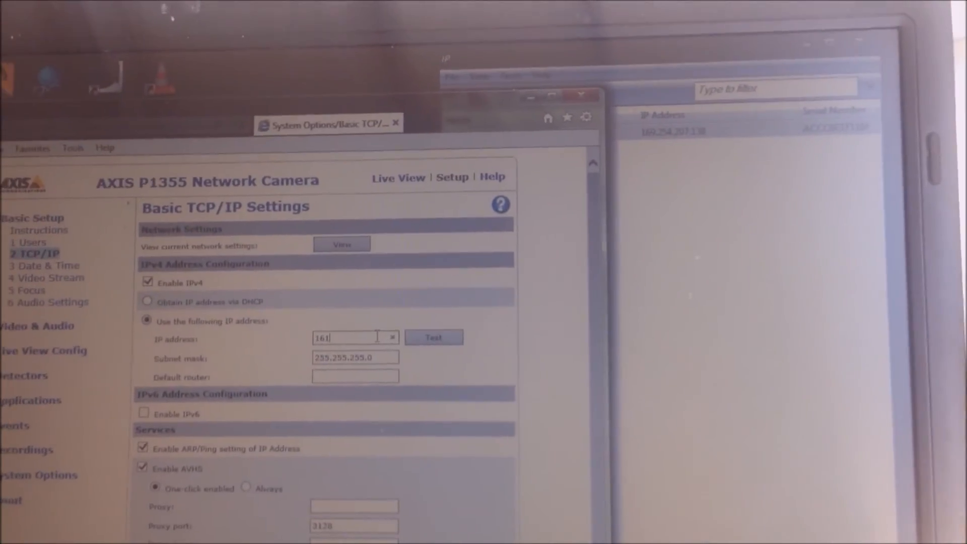
pyautogui.write('.')
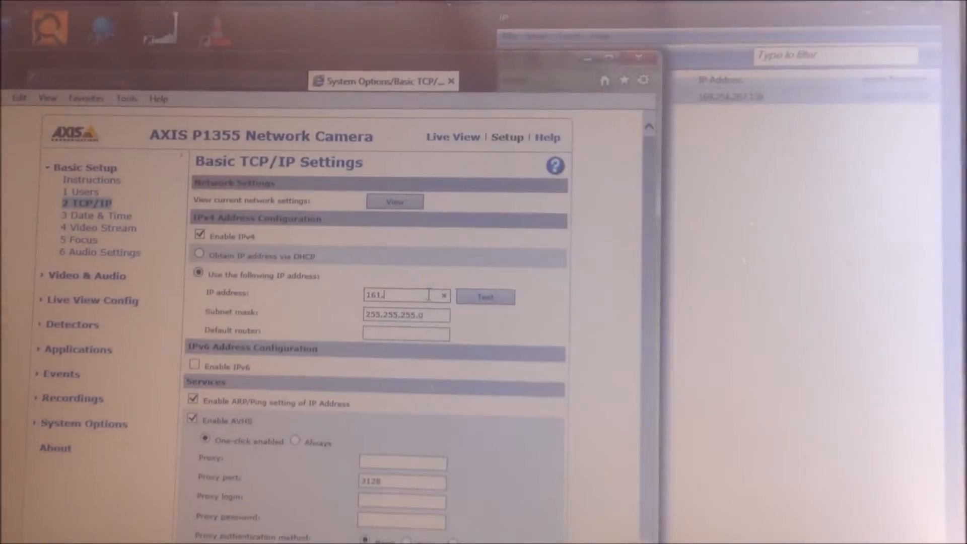
pyautogui.write('1')
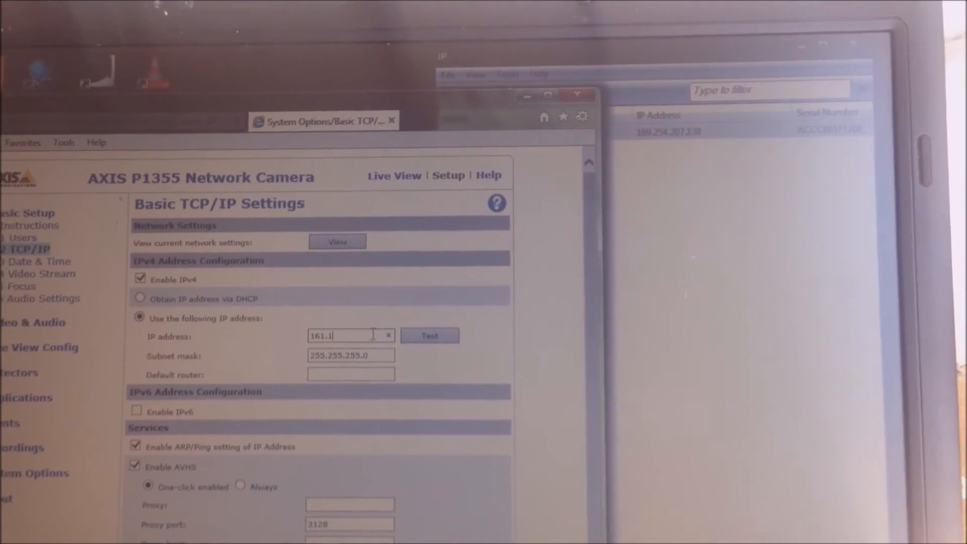
pyautogui.write('9.214.')
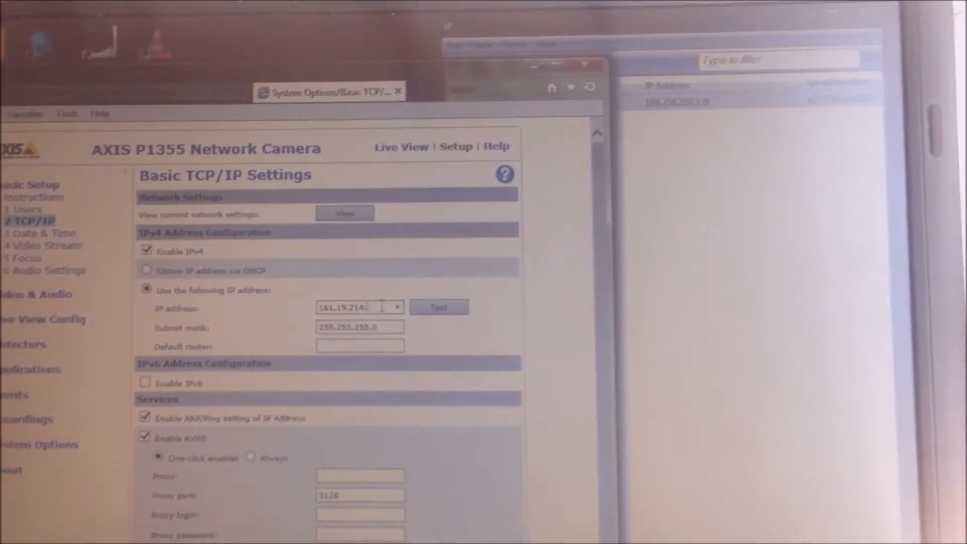
pyautogui.write('154')
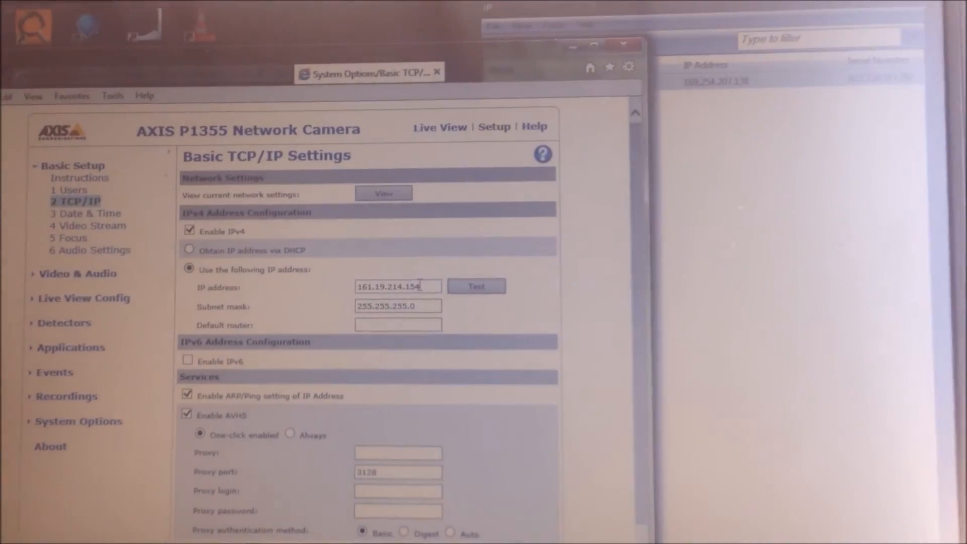
# Enter IP address 161.19.214.154 and subnet mask 255.255.255.0, moving on to the default router.
pyautogui.press('Tab')
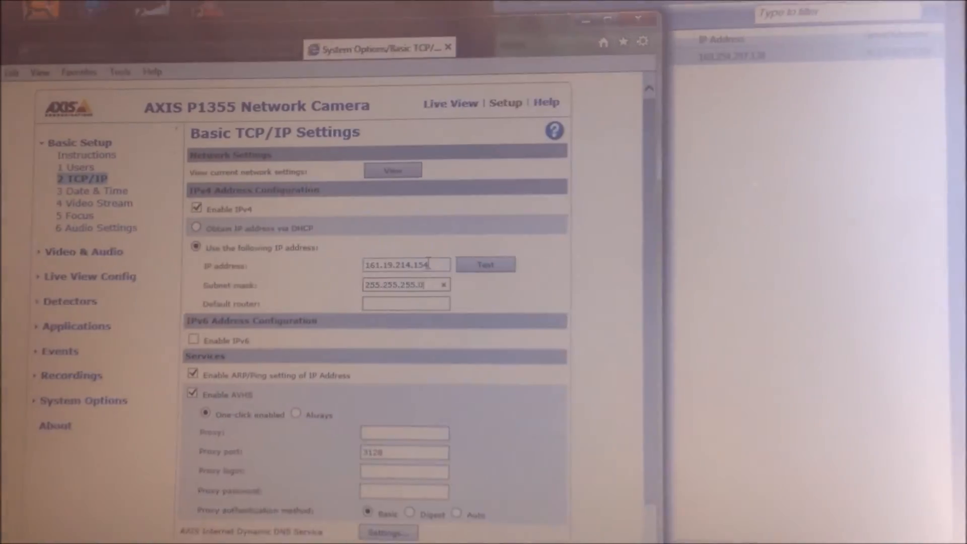
pyautogui.press('BackSpace')
pyautogui.write('0')
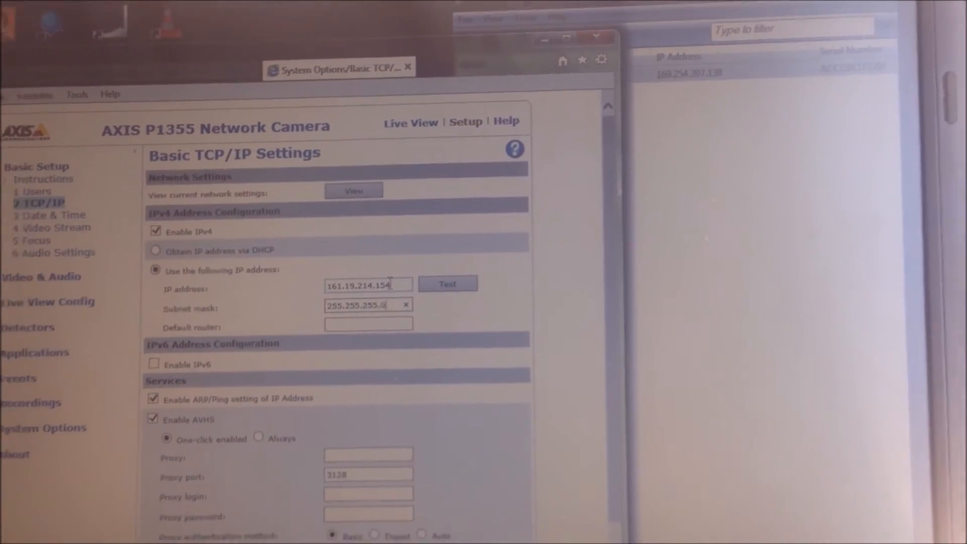
pyautogui.press('Tab')
pyautogui.write('161')
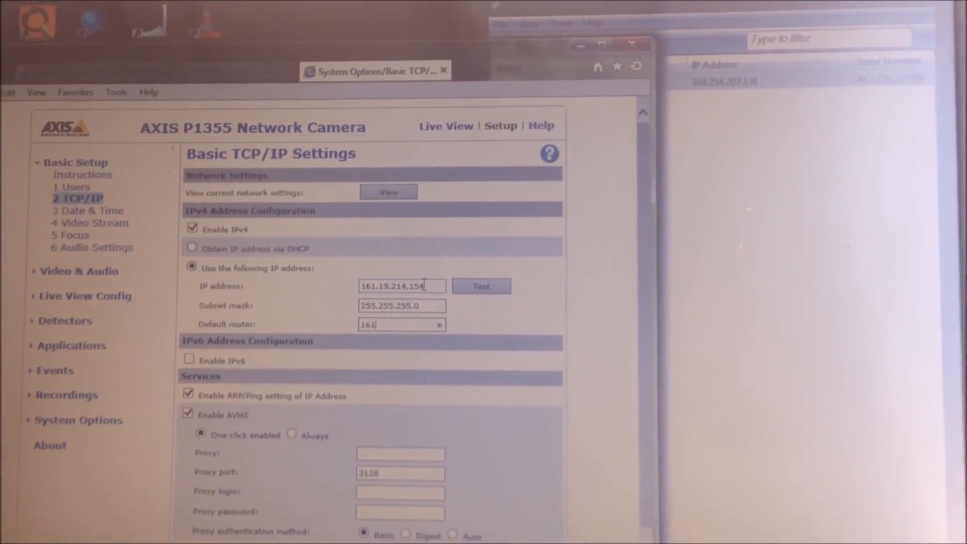
pyautogui.write('.19.')
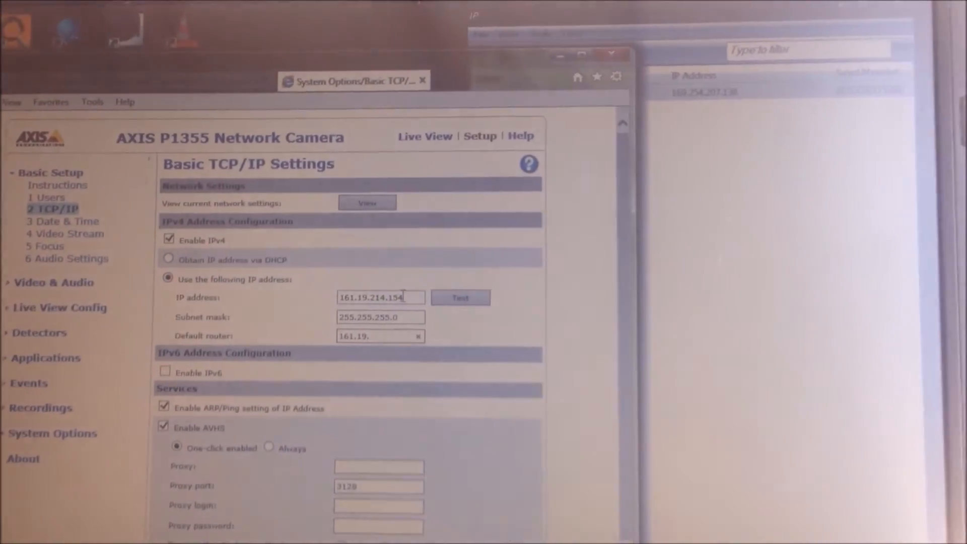